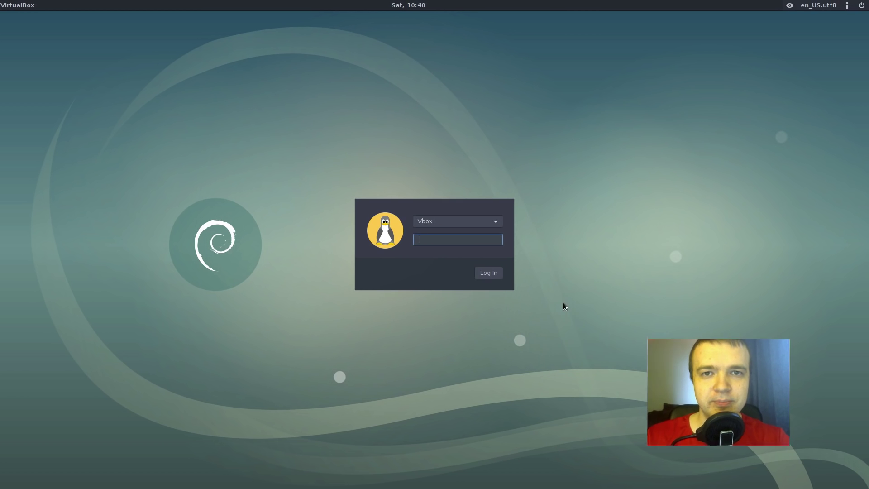
- Log in at the LightDM screen with the account password
text(123)
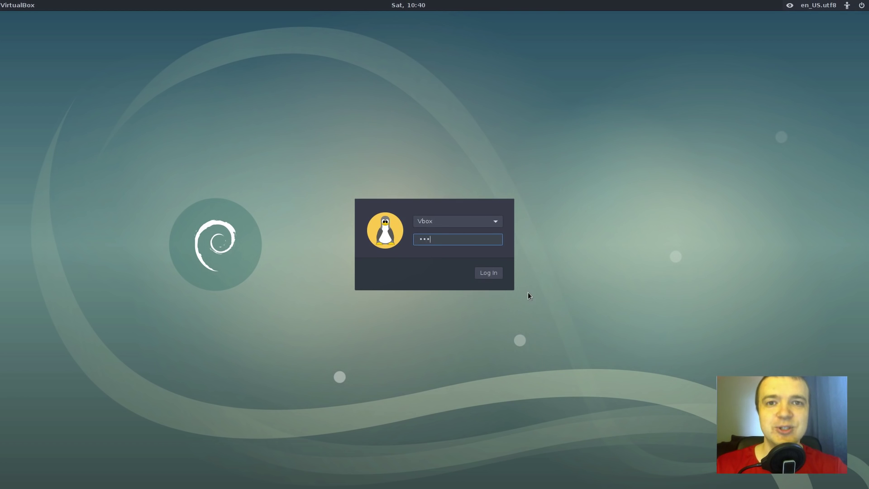
key(Return)
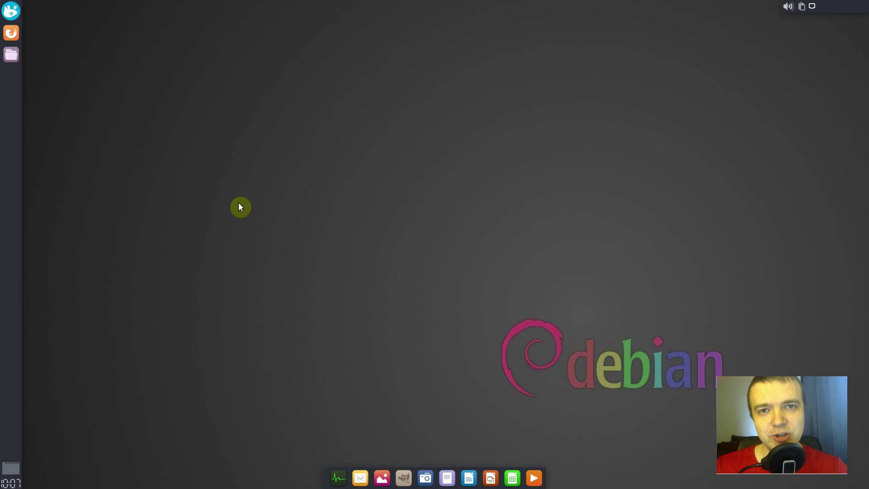
click(13, 13)
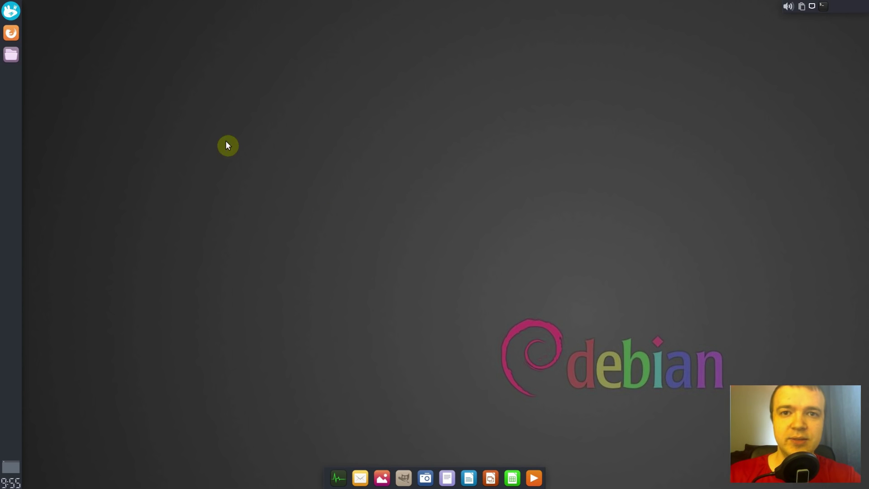
- Open tux_avatar.png from the Pictures folder in GIMP using Thunar's Open With menu
click(11, 56)
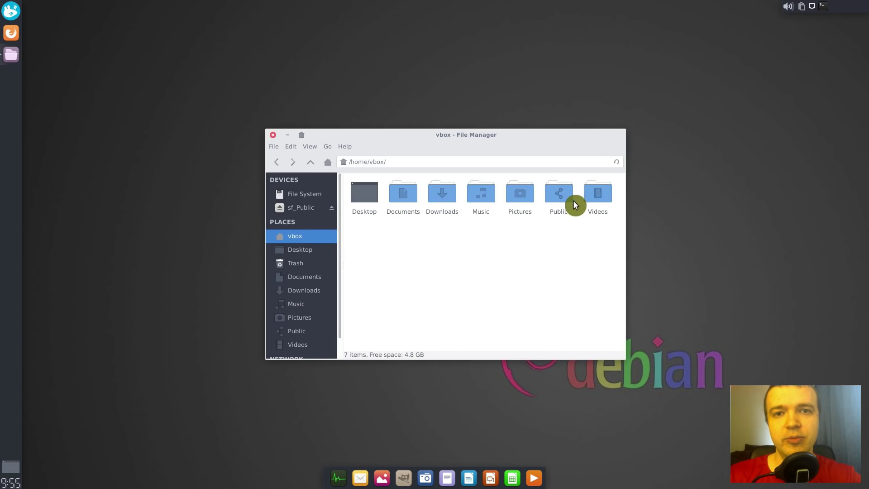
double_click(526, 194)
scroll(557, 294, down, 2)
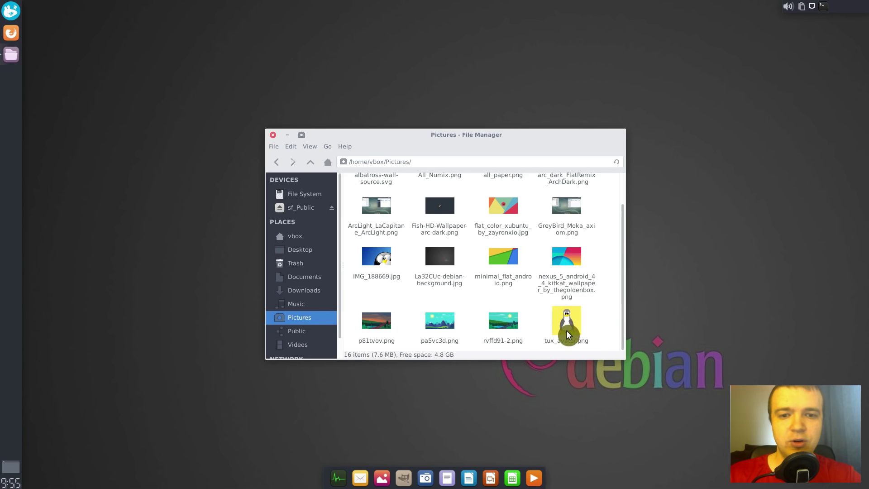
click(567, 327)
right_click(566, 325)
click(617, 151)
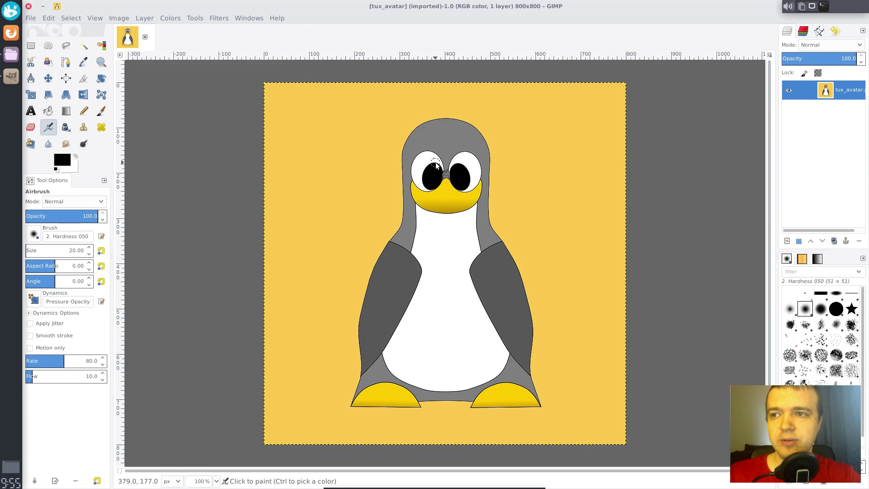
- Delete everything outside a canvas-sized circle so the corners become transparent, then clear the selection
click(48, 47)
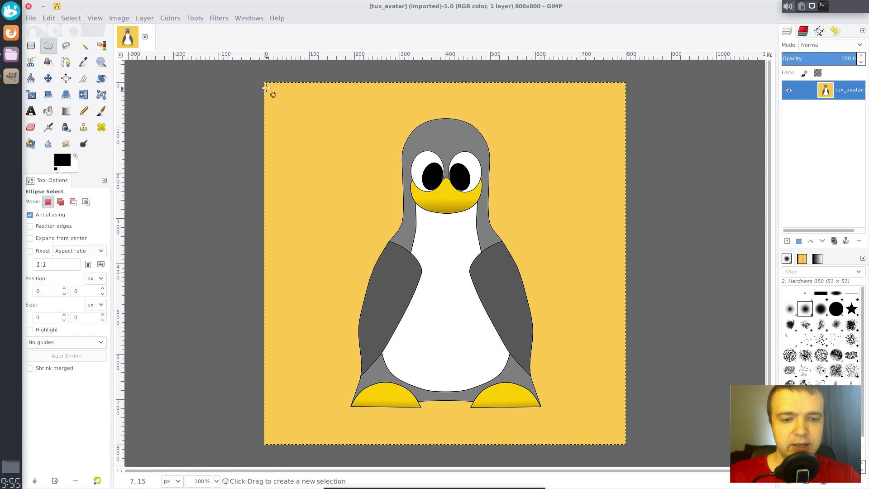
drag(265, 82, 625, 445)
click(72, 18)
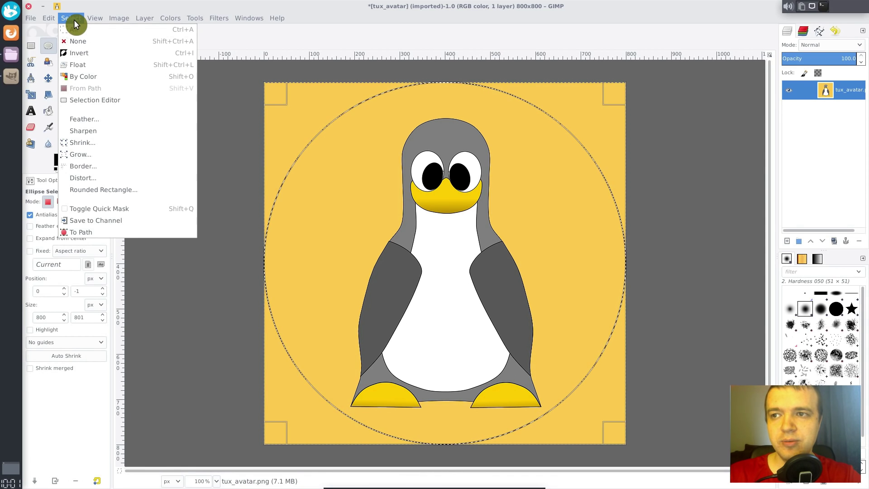
click(79, 55)
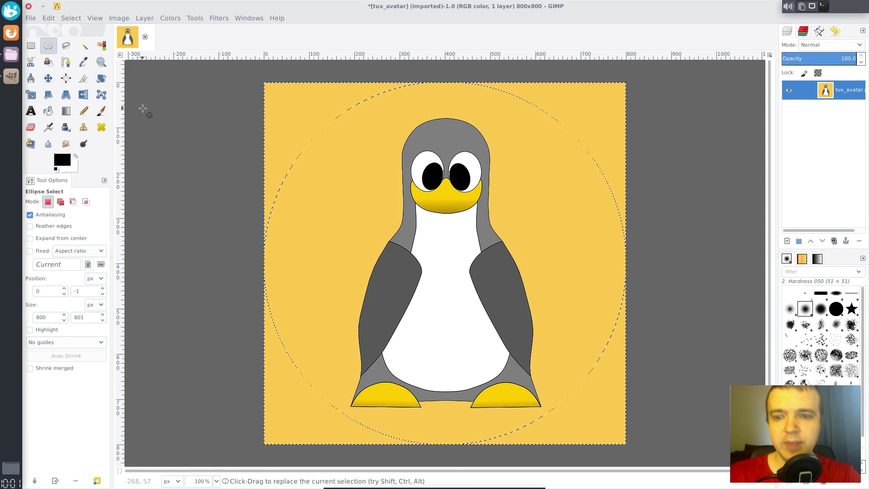
key(Delete)
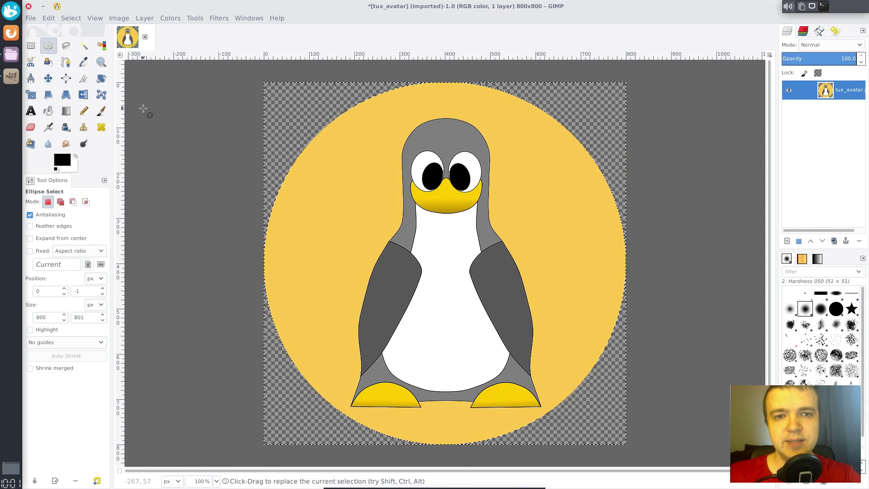
click(71, 18)
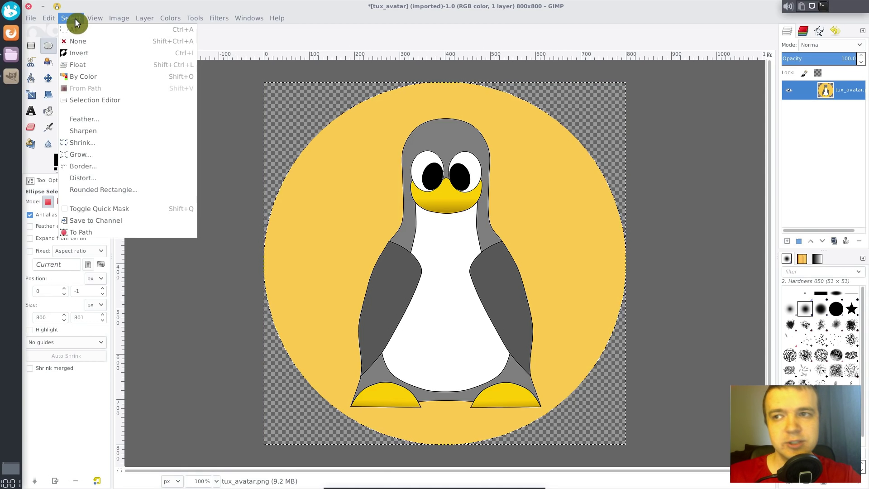
click(96, 42)
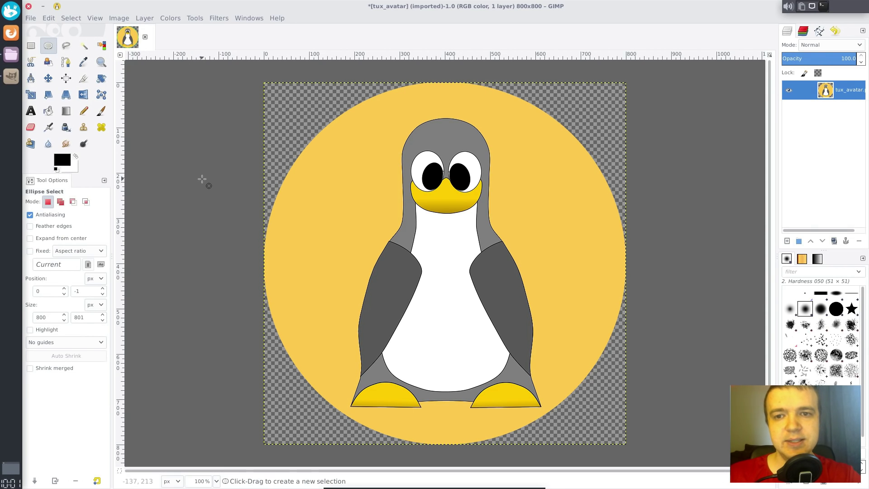
- Scale the image to 200×200 pixels with 90 pixels/in resolution
click(117, 20)
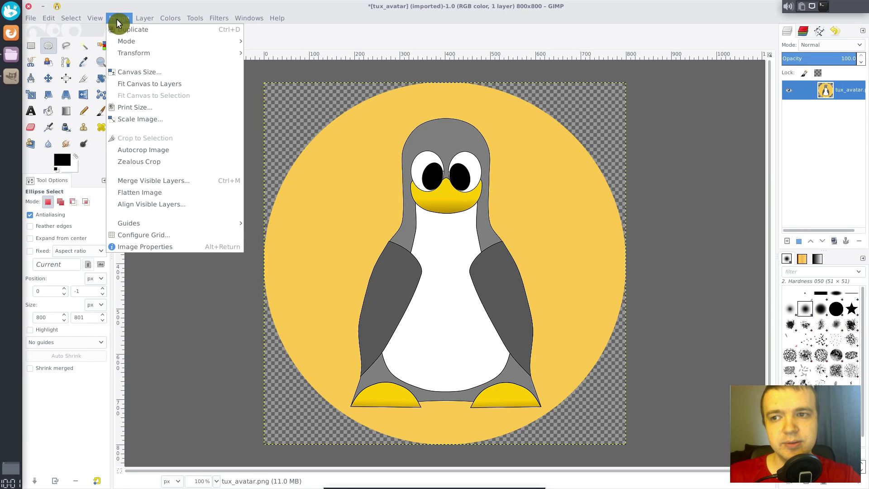
click(165, 120)
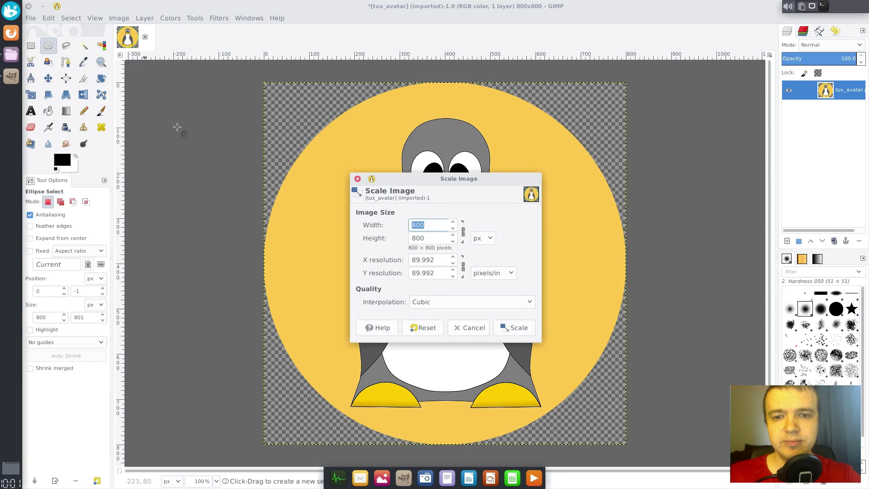
text(2)
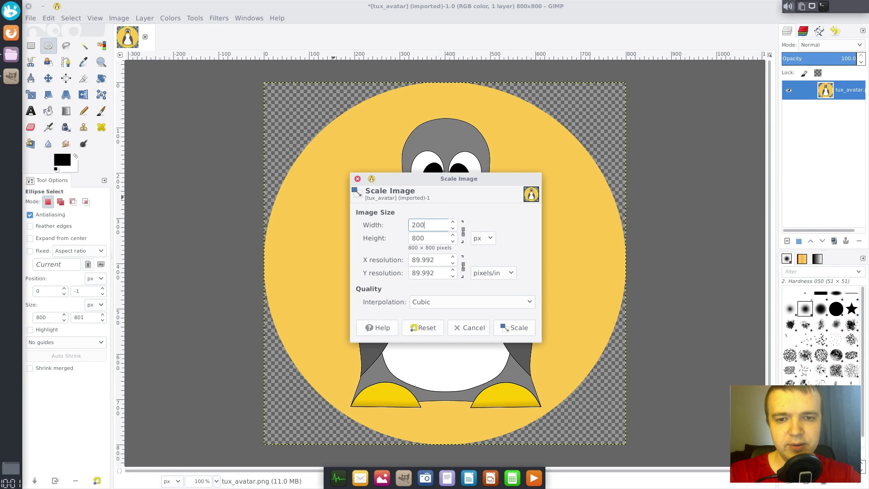
text(00)
double_click(438, 256)
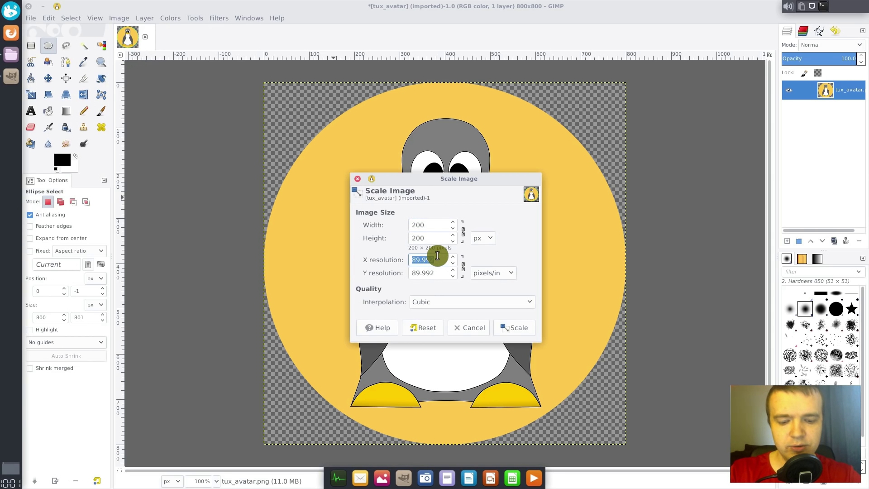
text(90)
click(442, 273)
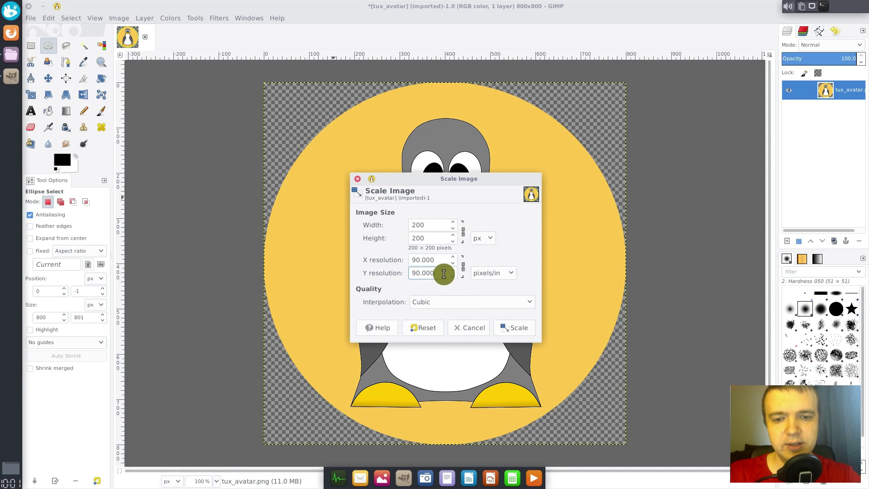
click(520, 332)
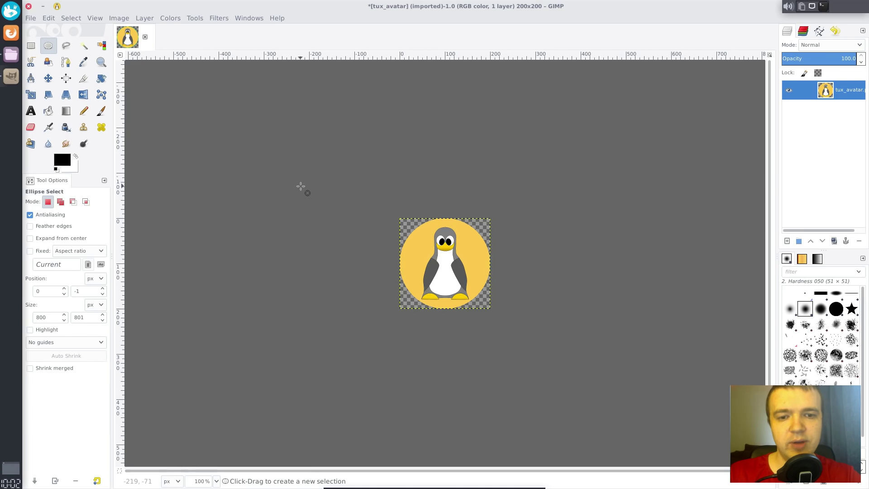
- Export the round avatar as tux_avatar.png into the /home/vbox folder
click(30, 18)
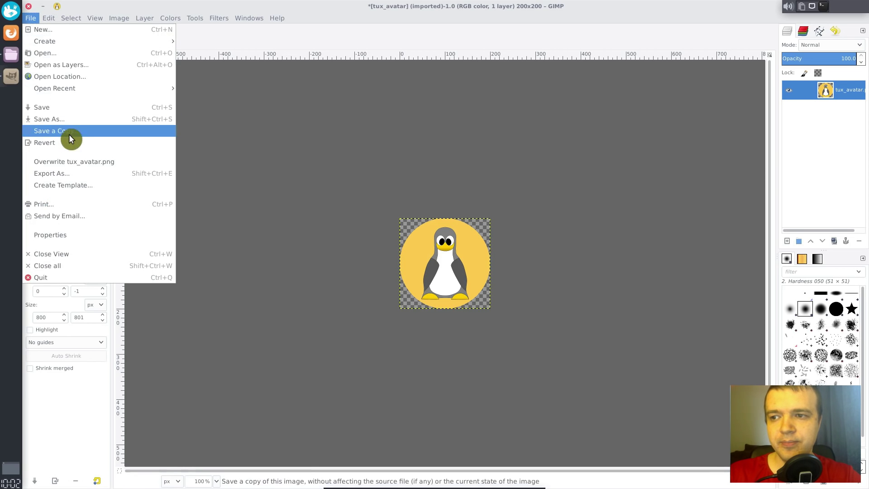
click(75, 174)
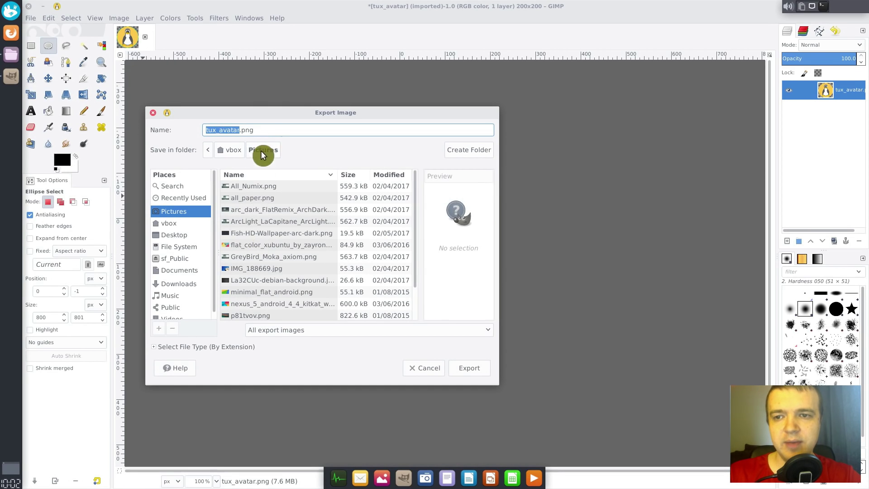
click(262, 128)
drag(263, 128, 241, 130)
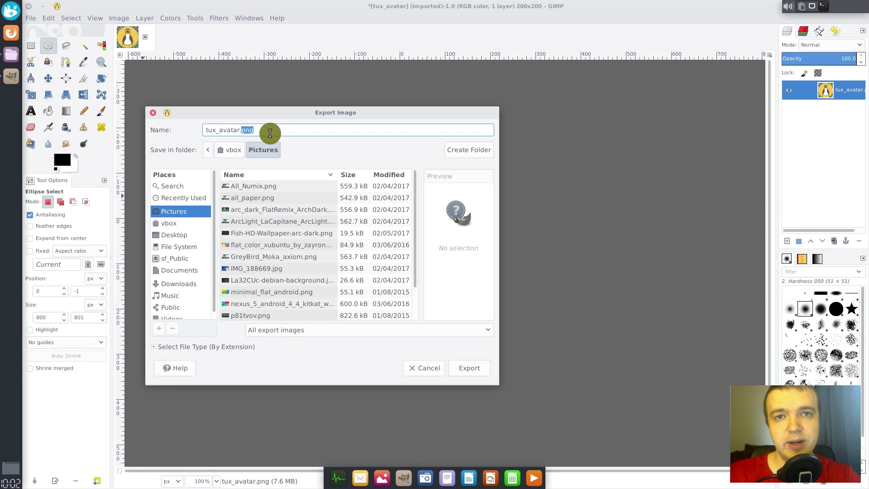
click(176, 225)
click(469, 368)
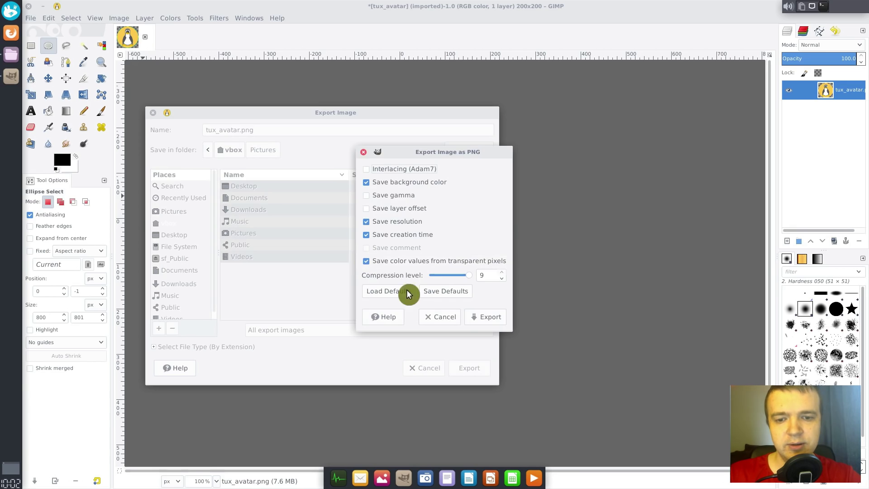
click(491, 323)
- Quit GIMP without saving and go to the home folder in Thunar
click(29, 6)
click(505, 295)
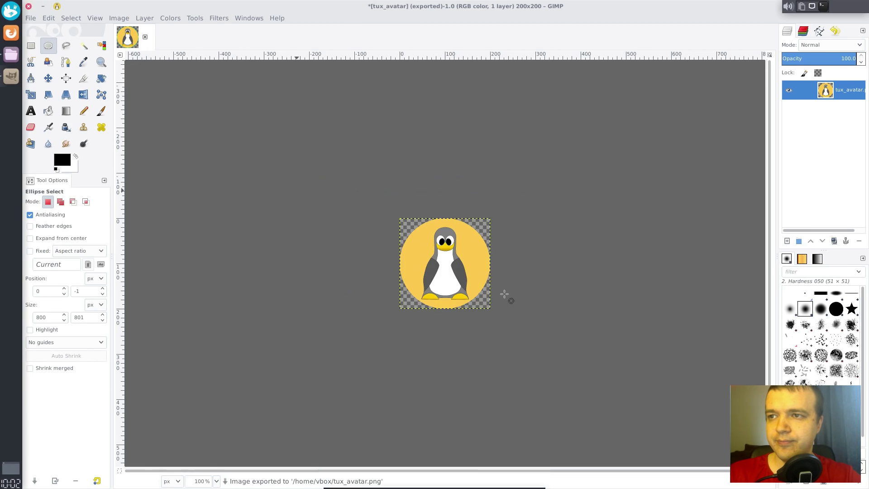
key(alt+Up)
- Rename tux_avatar.png to .face, then check the new avatar in the applications menu
click(557, 265)
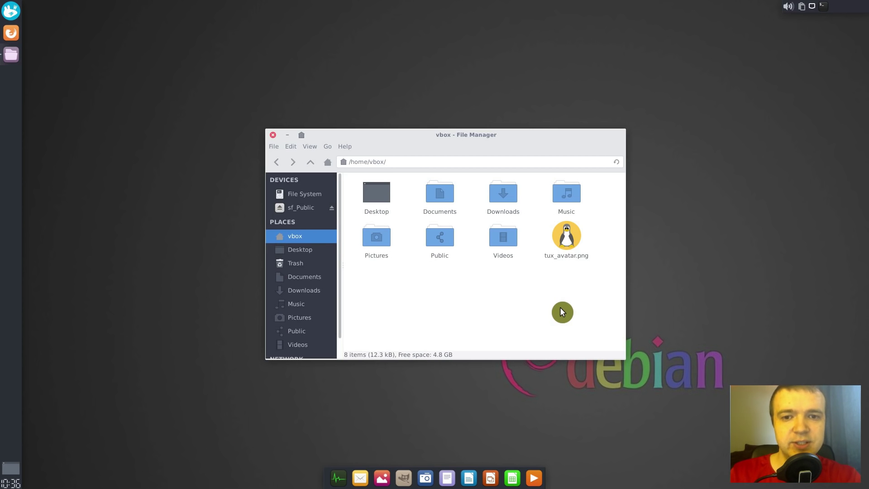
click(565, 238)
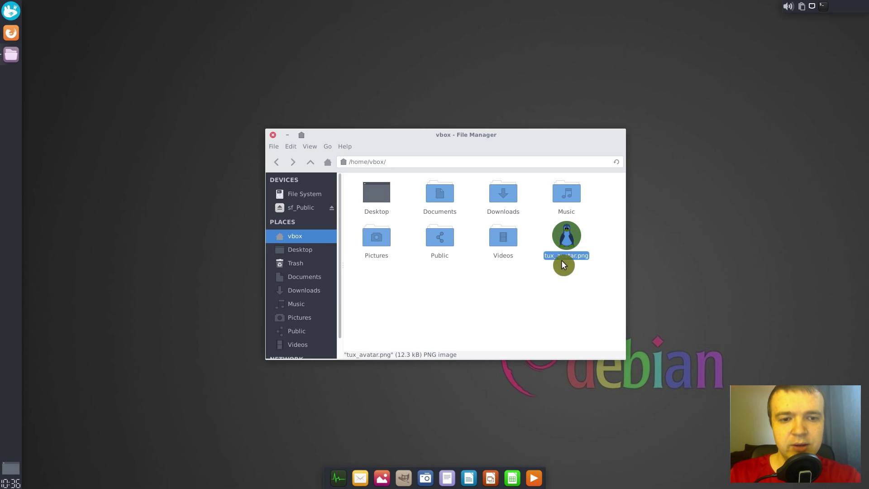
right_click(563, 236)
click(591, 379)
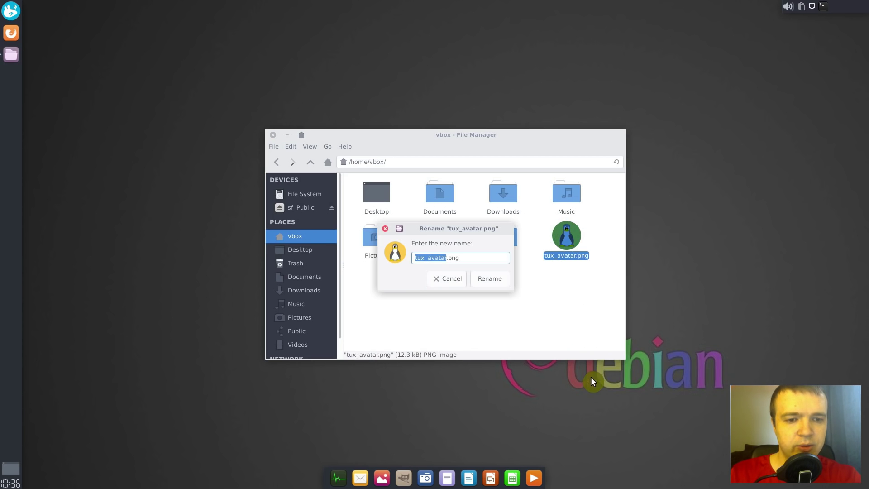
key(BackSpace)
key(Delete)
key(Delete)
key(Delete)
key(Delete)
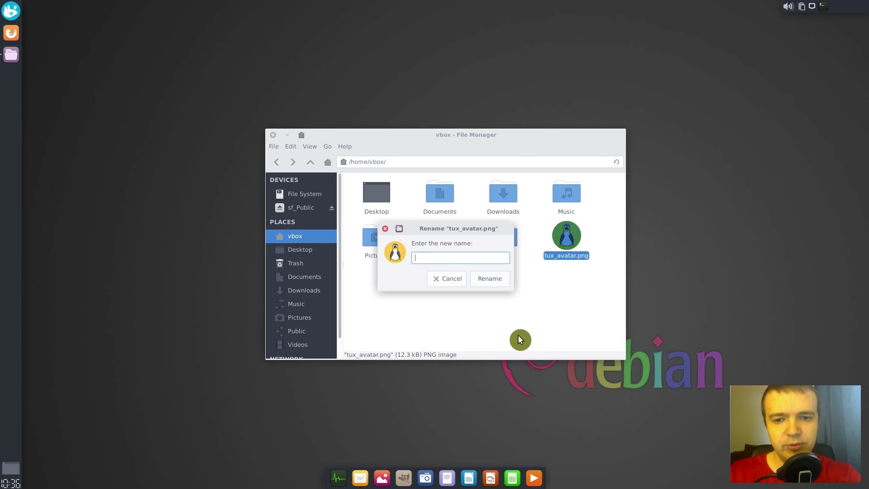
text(.face)
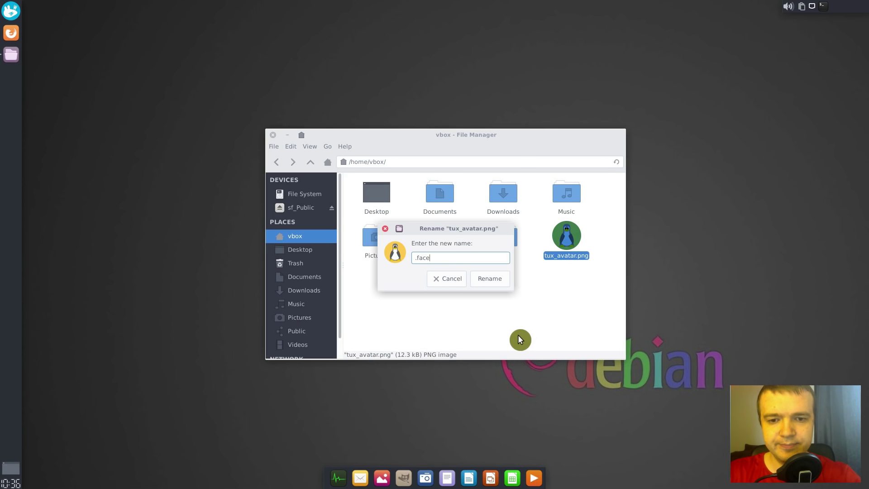
key(Return)
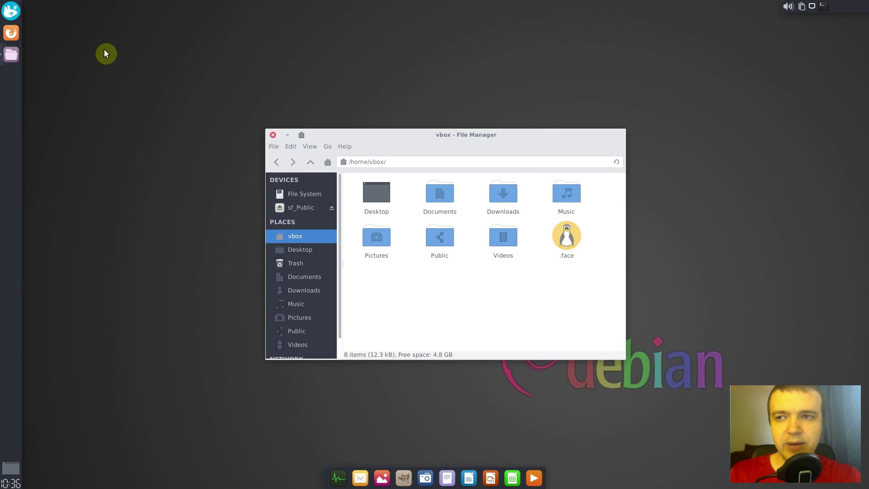
click(15, 15)
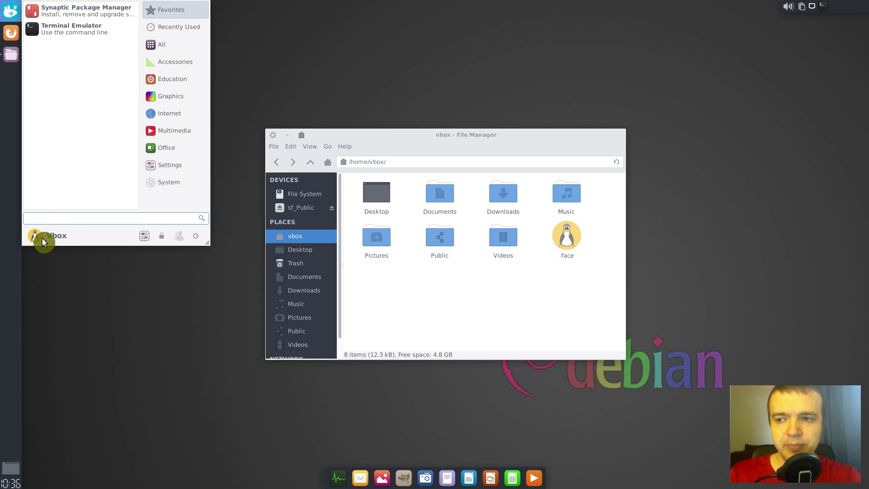
click(518, 300)
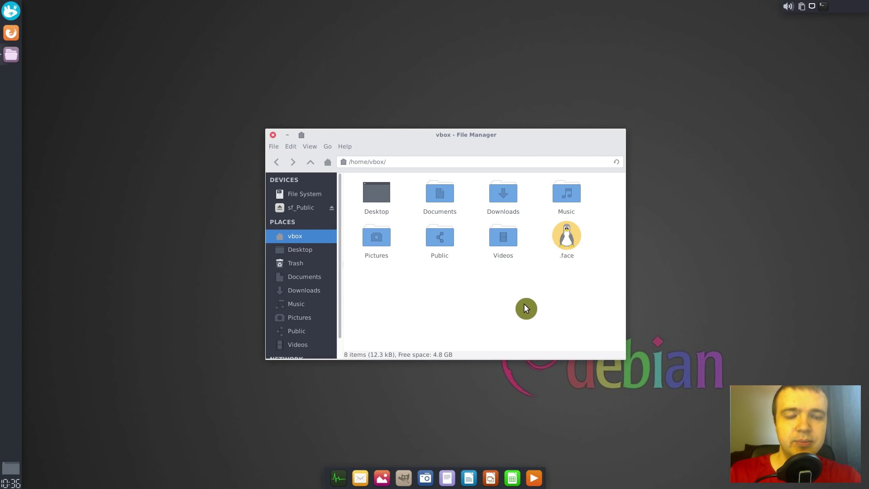
- Select .face and move up from the home folder to /home
click(574, 238)
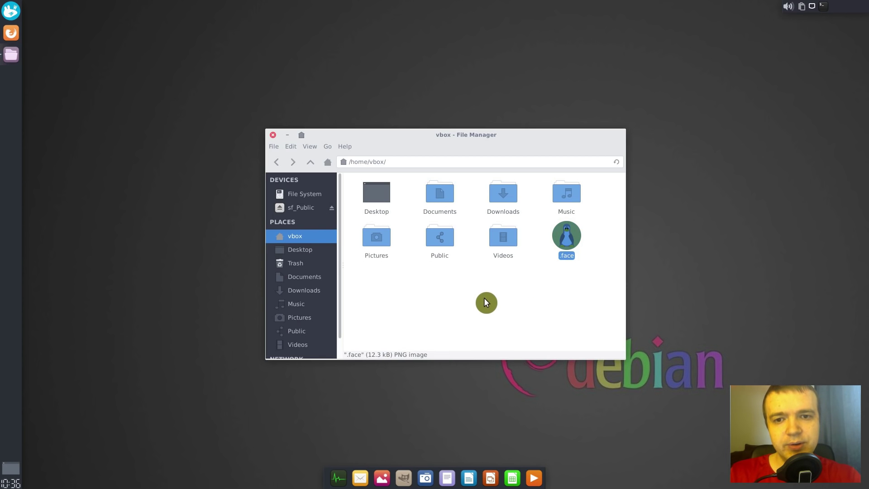
click(413, 162)
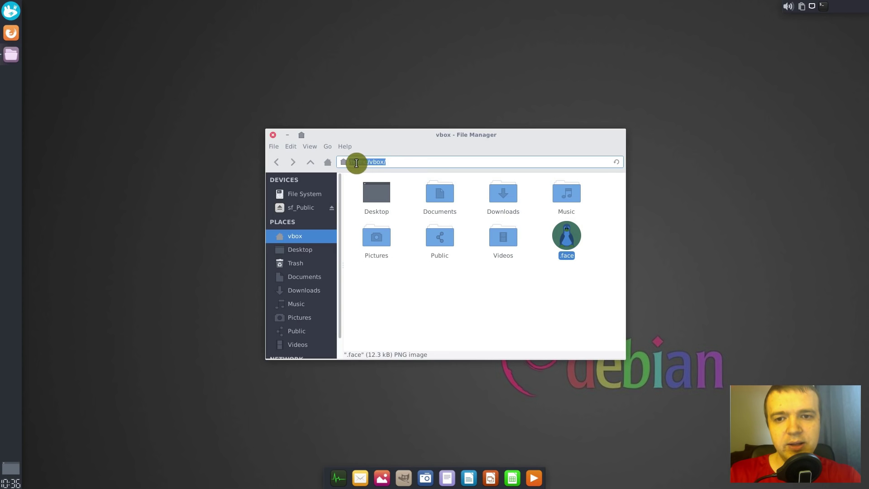
click(311, 162)
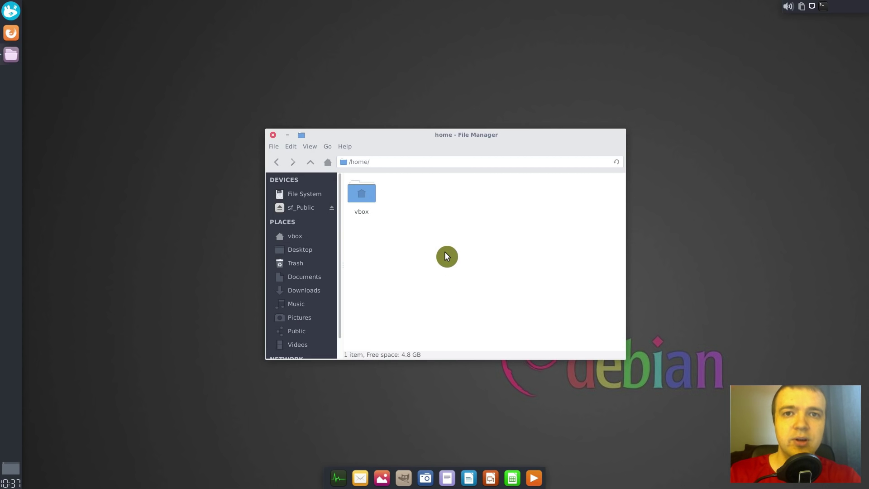
- Run sudo cp .face ../avatar.png in the drop-down terminal, then hide it
key(F12)
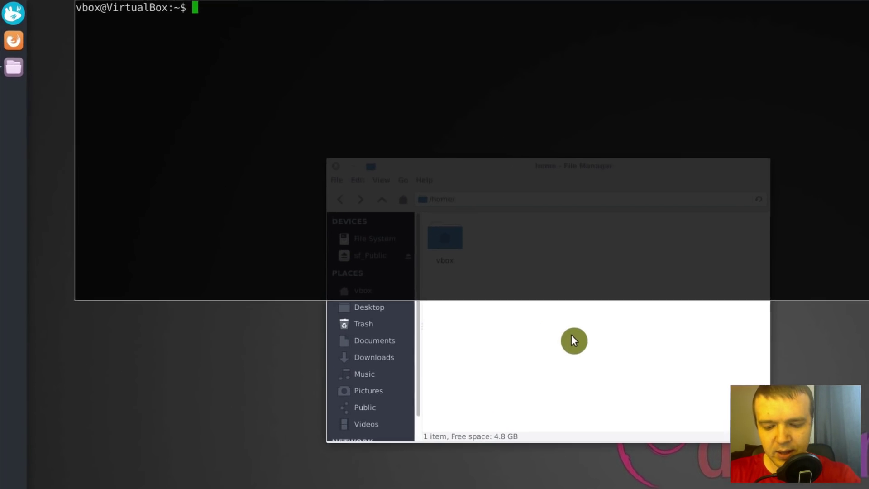
text(sud)
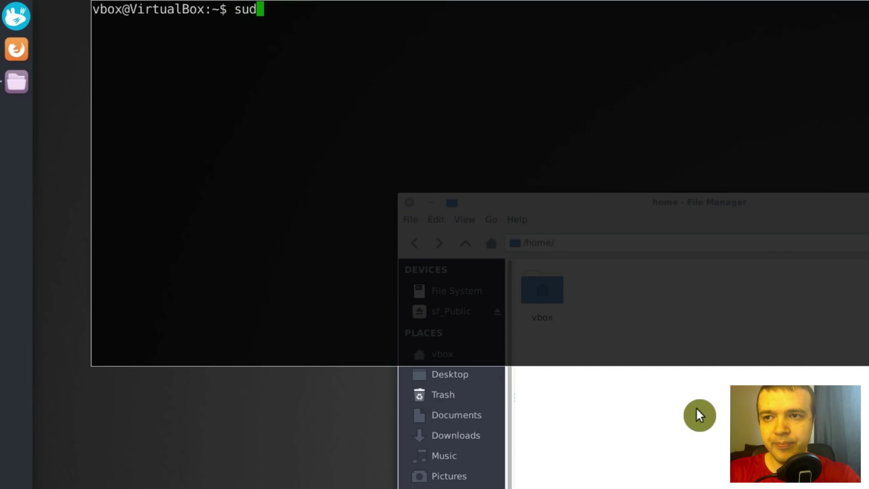
text(o cp )
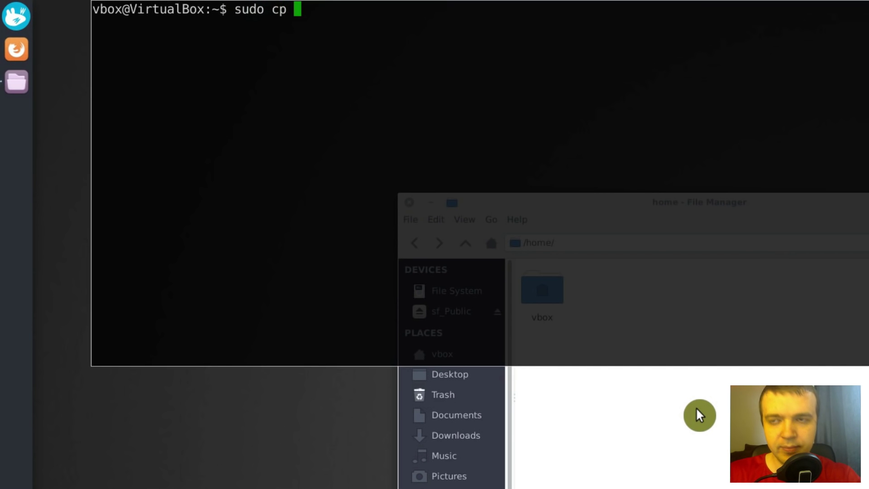
text(.face)
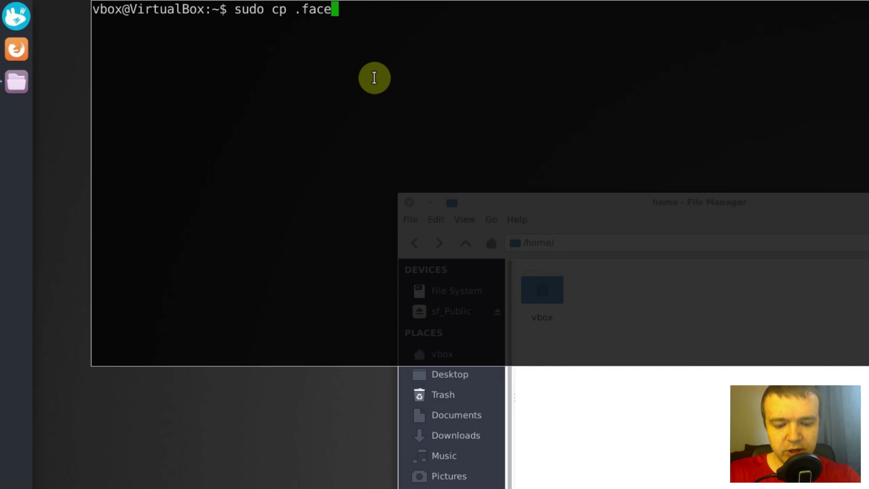
text( ../)
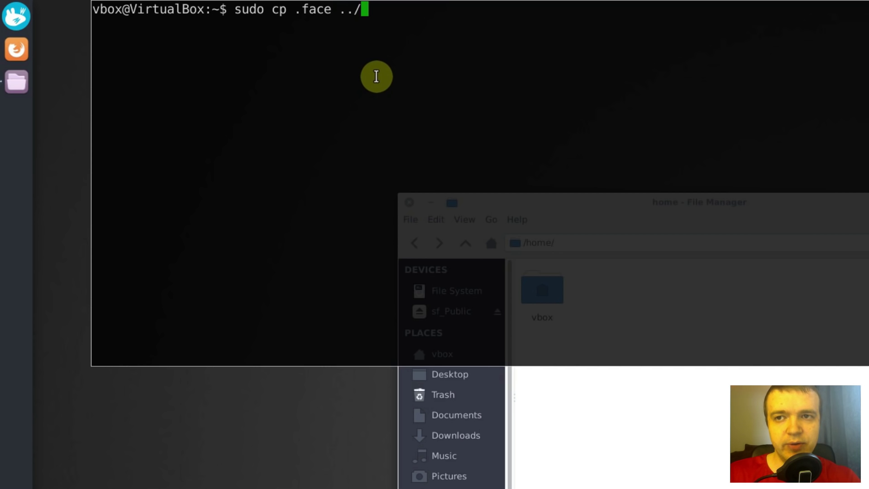
text(avatar.png)
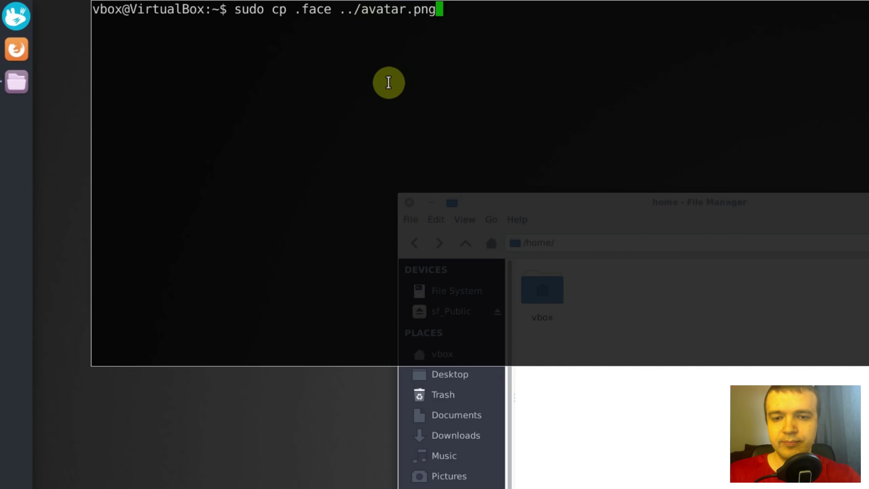
key(Return)
click(641, 416)
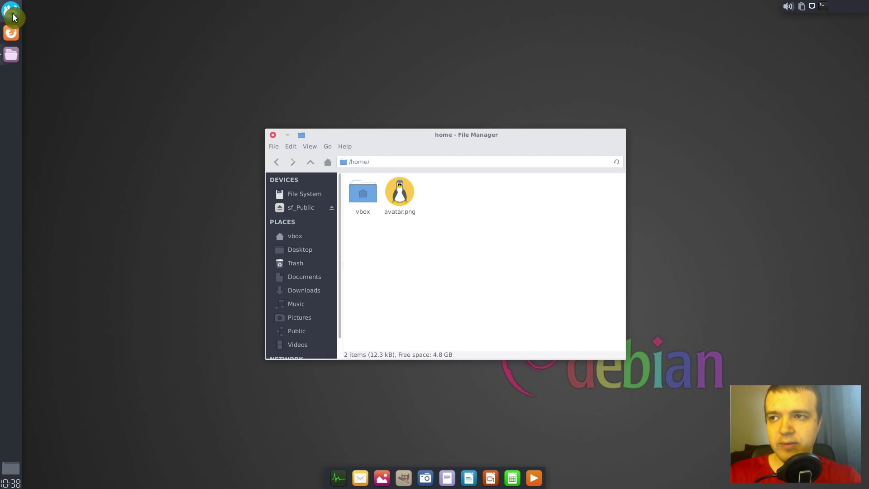
- Open LightDM GTK+ Greeter settings from the Settings Manager, authenticating with the admin password
click(12, 15)
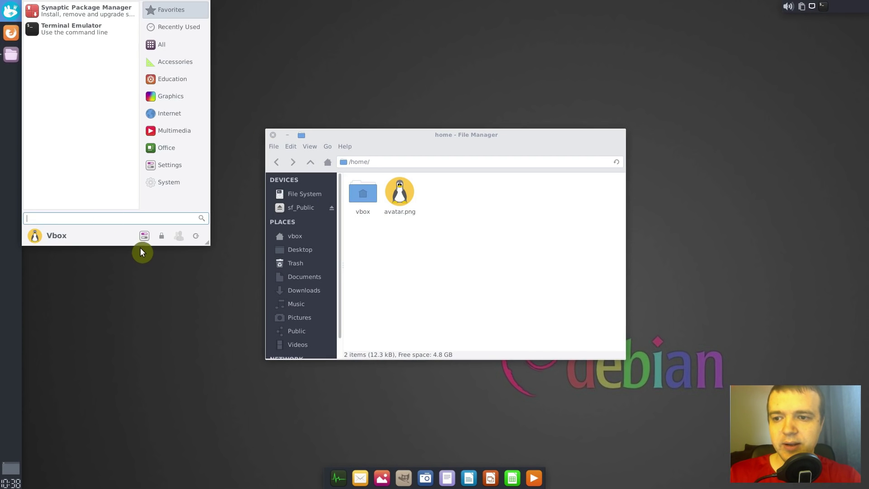
click(146, 237)
click(388, 307)
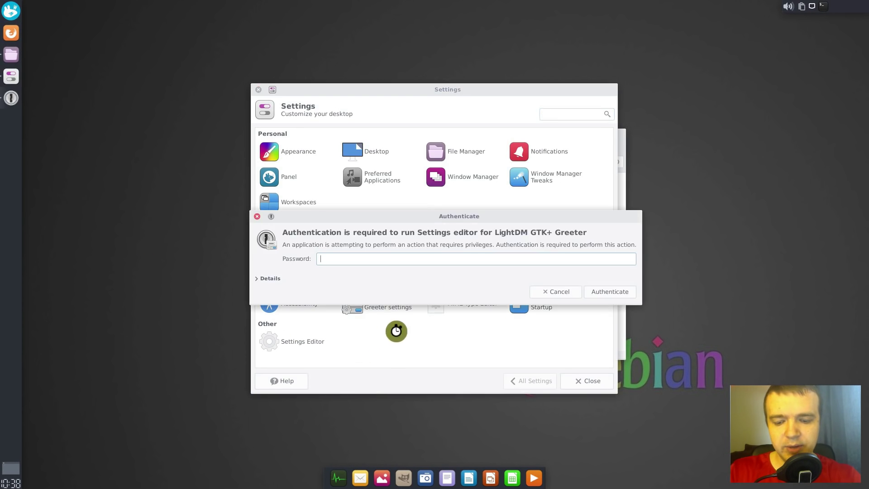
text(●●●●)
key(Return)
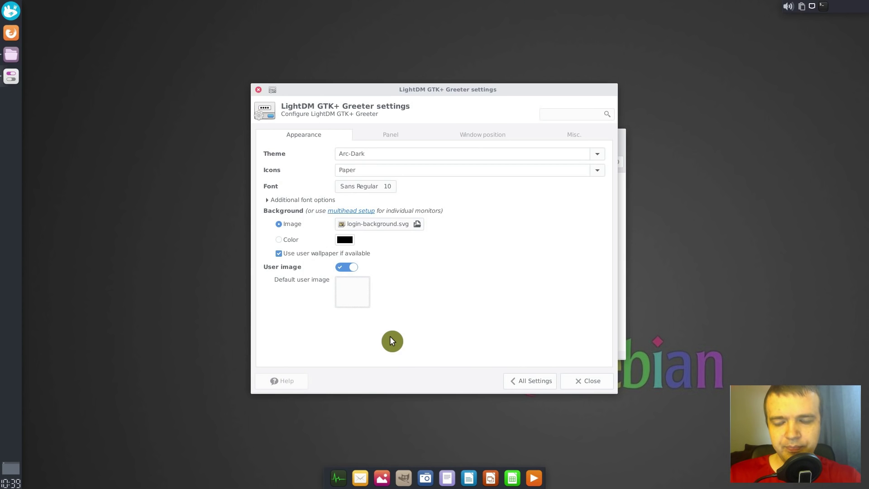
- Set the greeter's default user image to /home/avatar.png and close the settings
click(351, 292)
click(356, 328)
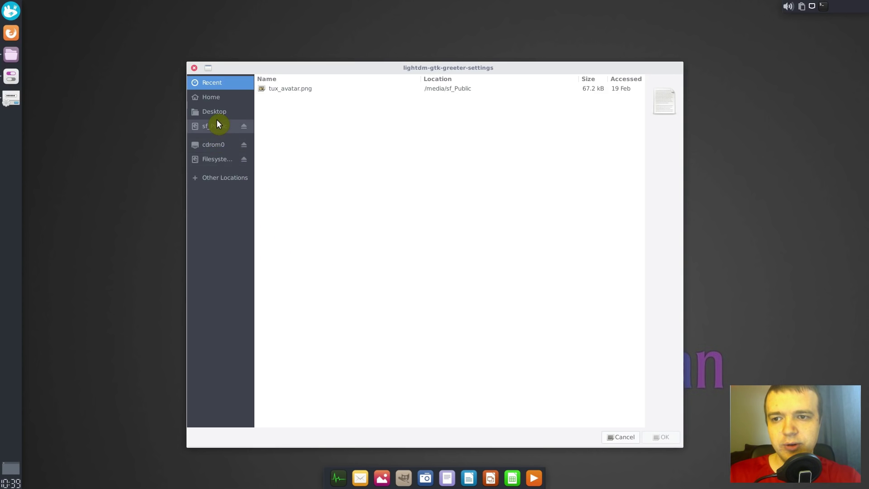
click(213, 159)
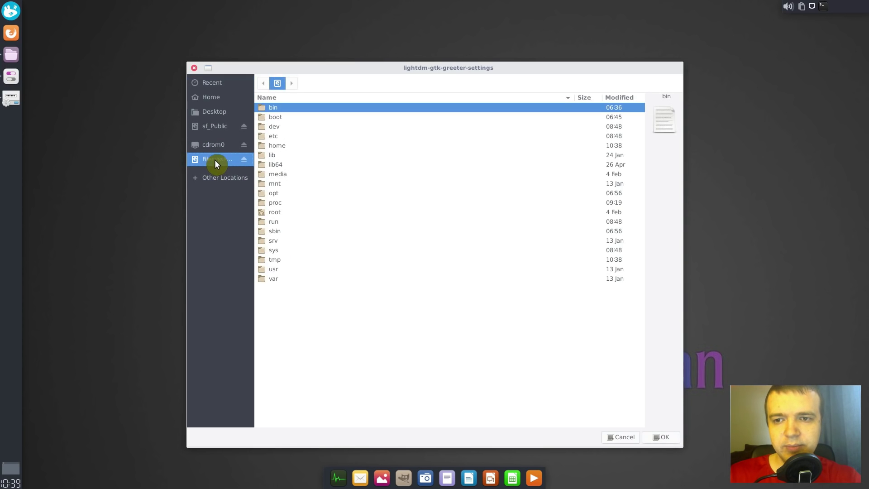
double_click(278, 148)
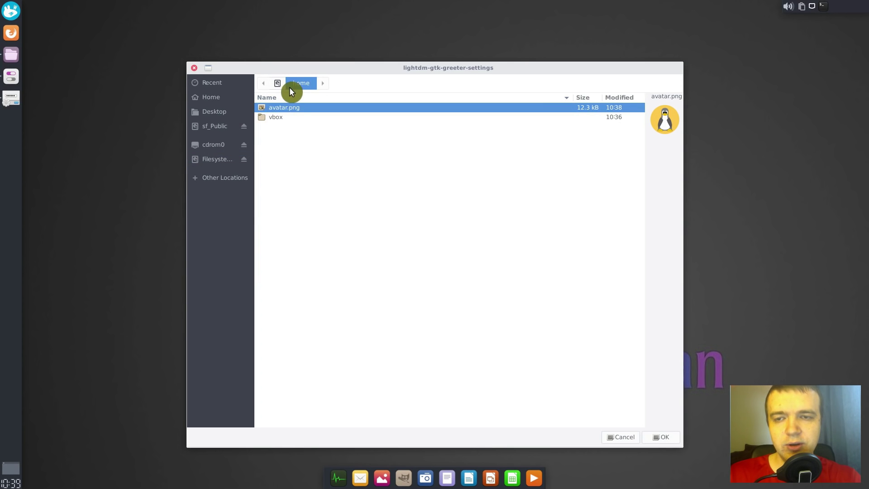
double_click(281, 108)
double_click(282, 109)
click(593, 387)
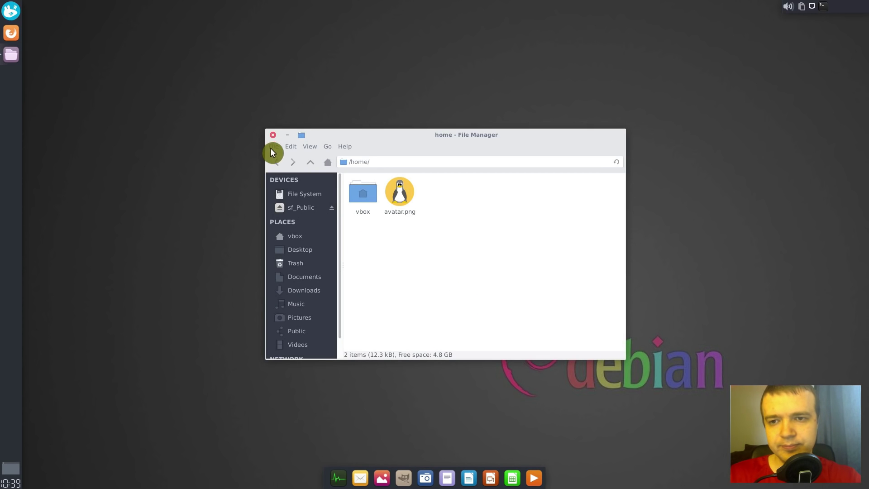
- Close the file manager, log out, and log back in with the account password
click(272, 136)
click(11, 10)
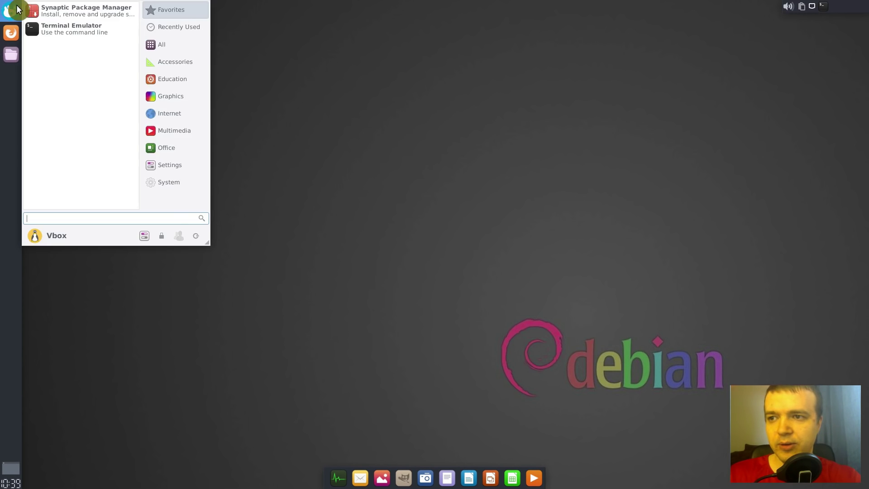
click(193, 235)
click(398, 213)
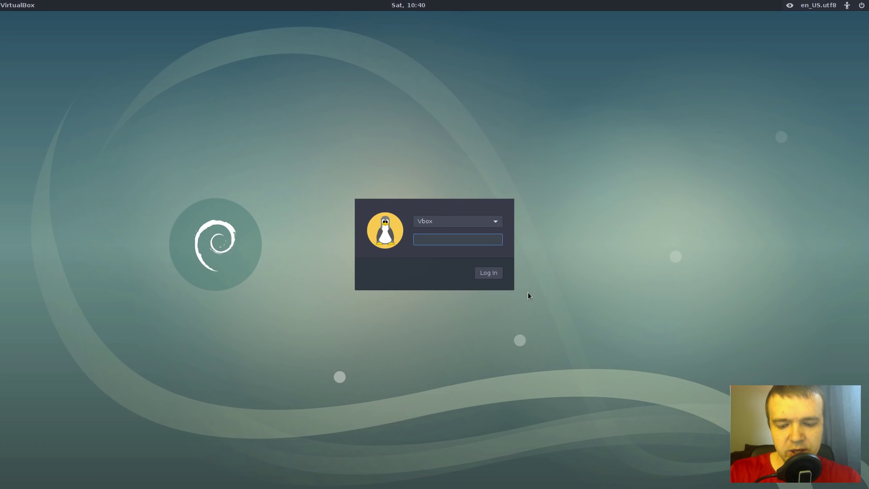
text(vbox)
key(Return)
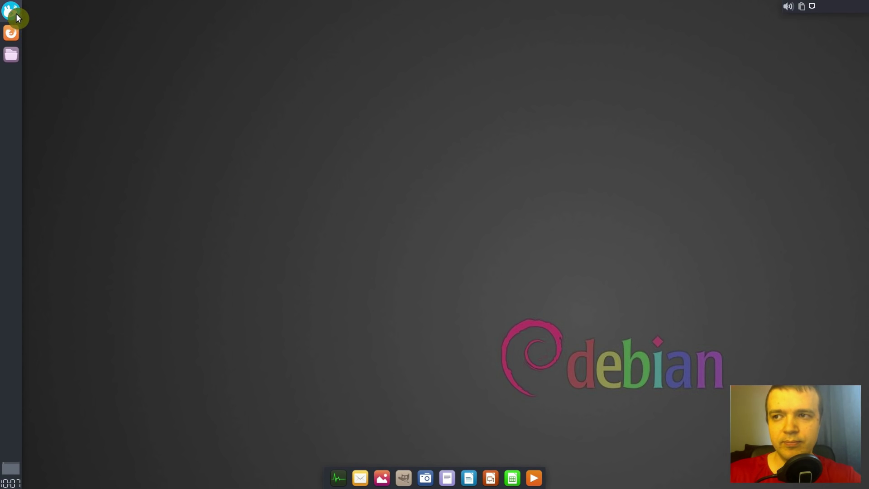
- Open the Whisker Menu to confirm the round Tux avatar appears beside the user name
click(17, 15)
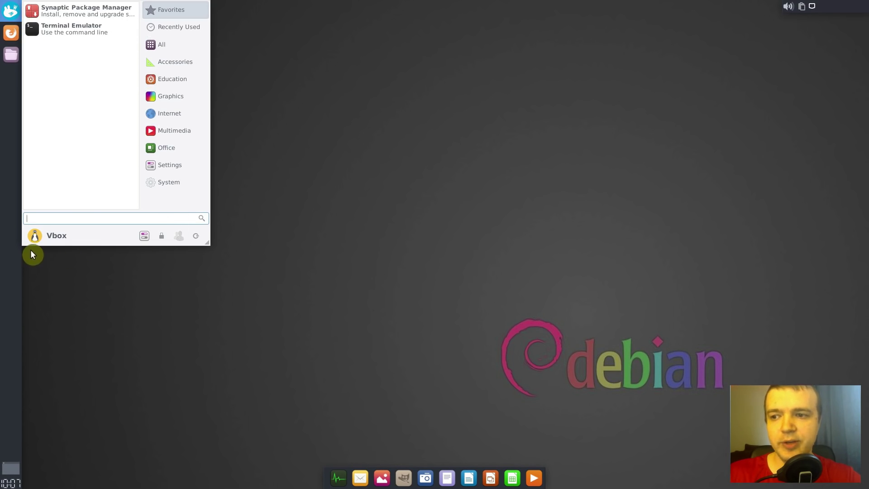